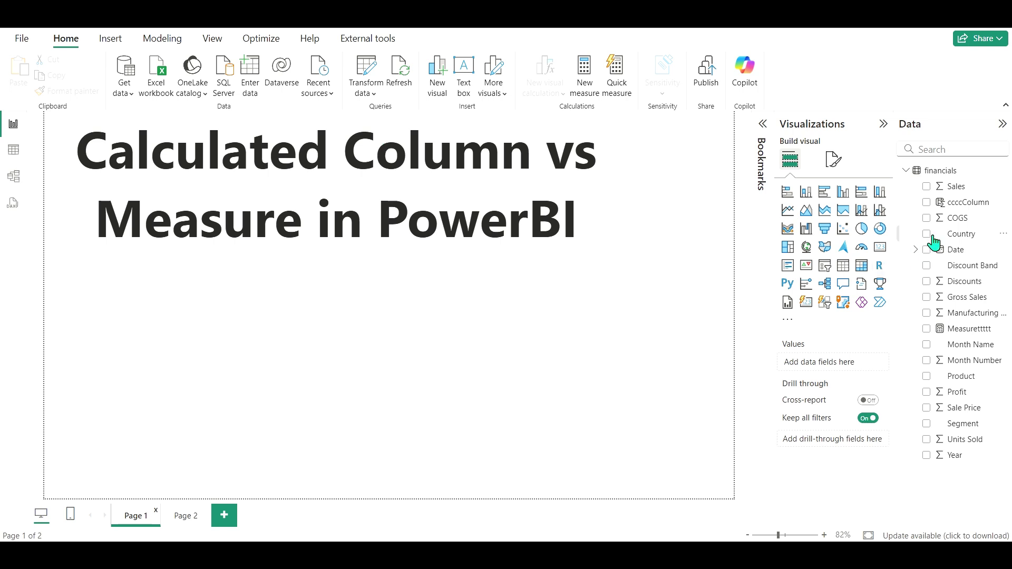
# Step: Compare the calculated column ccccColumn with the measure averaging Sales, in their formulas and in the financials table's data
pyautogui.click(964, 207)
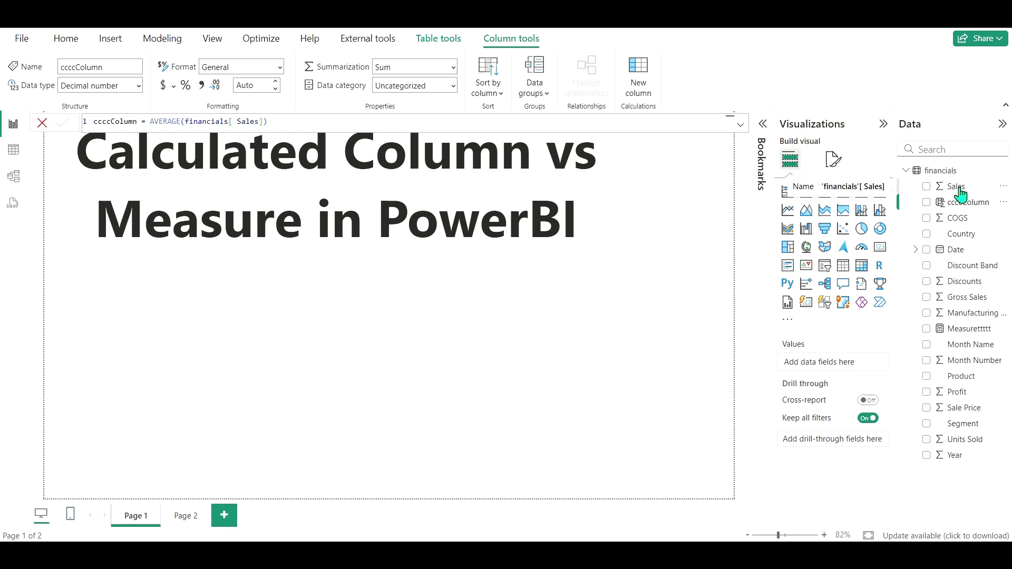
pyautogui.click(968, 335)
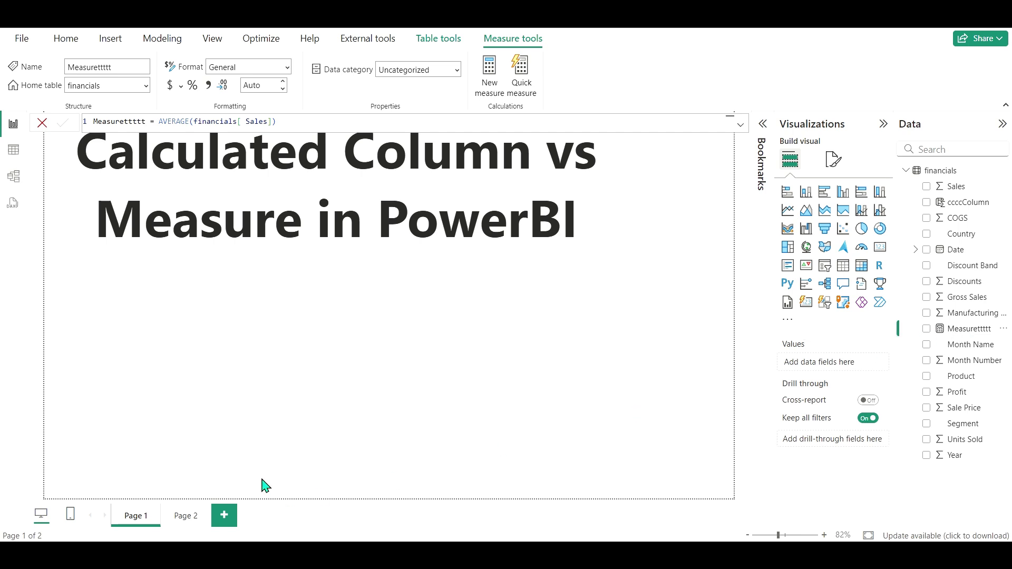
pyautogui.click(13, 151)
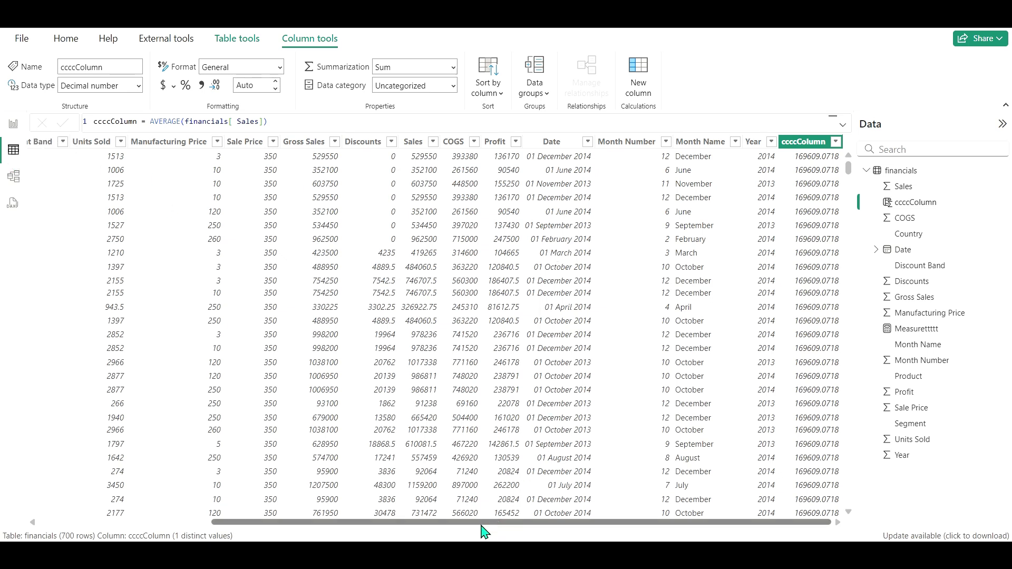
pyautogui.moveTo(484, 531); pyautogui.dragTo(609, 542)
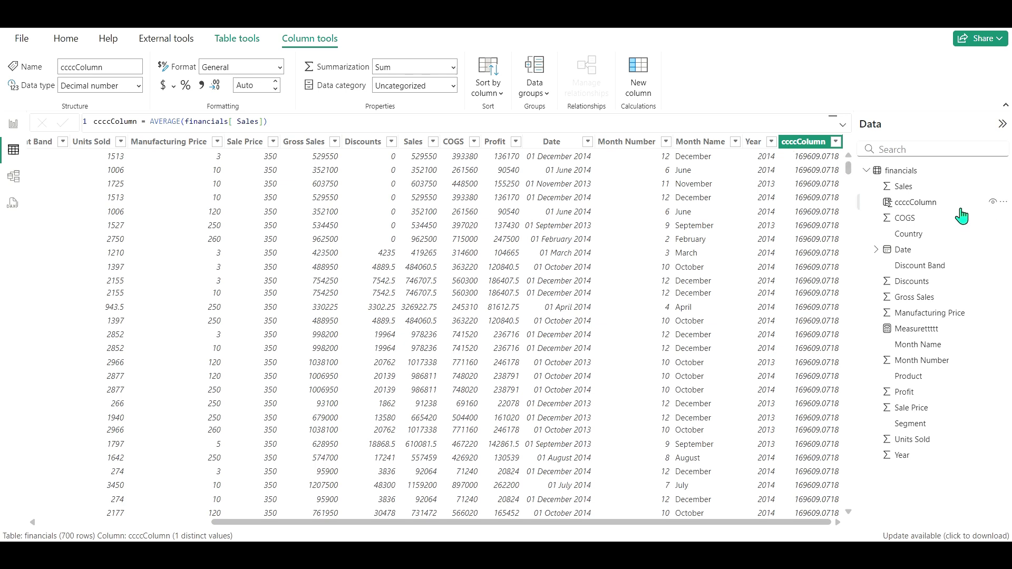
pyautogui.click(920, 332)
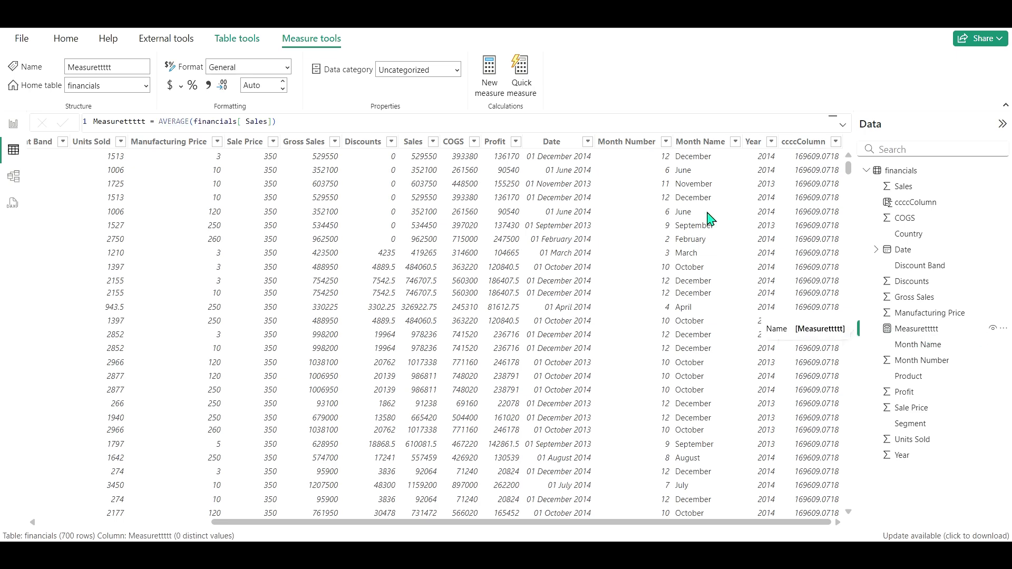
pyautogui.moveTo(599, 523); pyautogui.dragTo(711, 532)
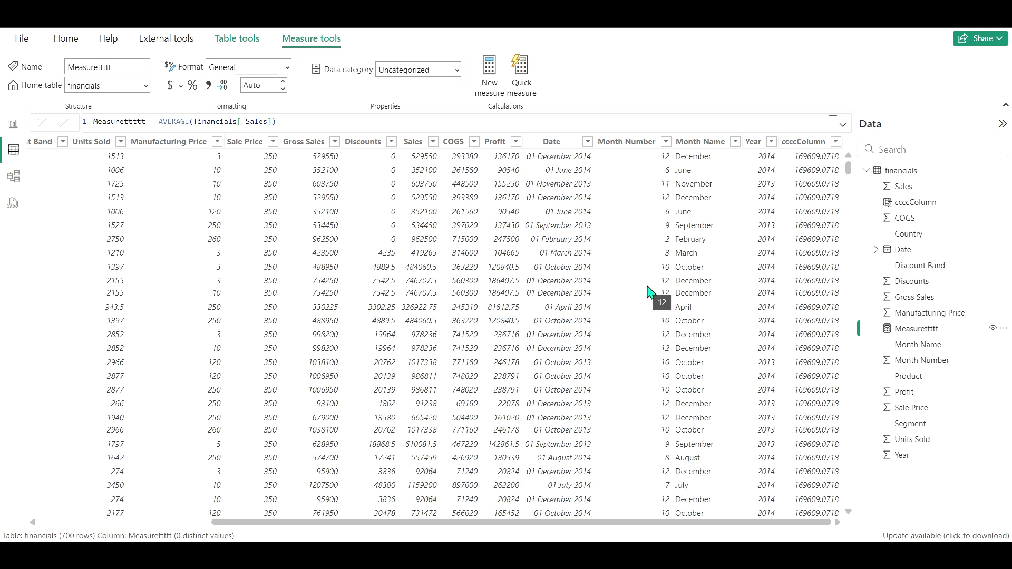
# Step: Add an empty pie chart to Page 2 of the report, place it lower on the canvas and enlarge it
pyautogui.click(12, 125)
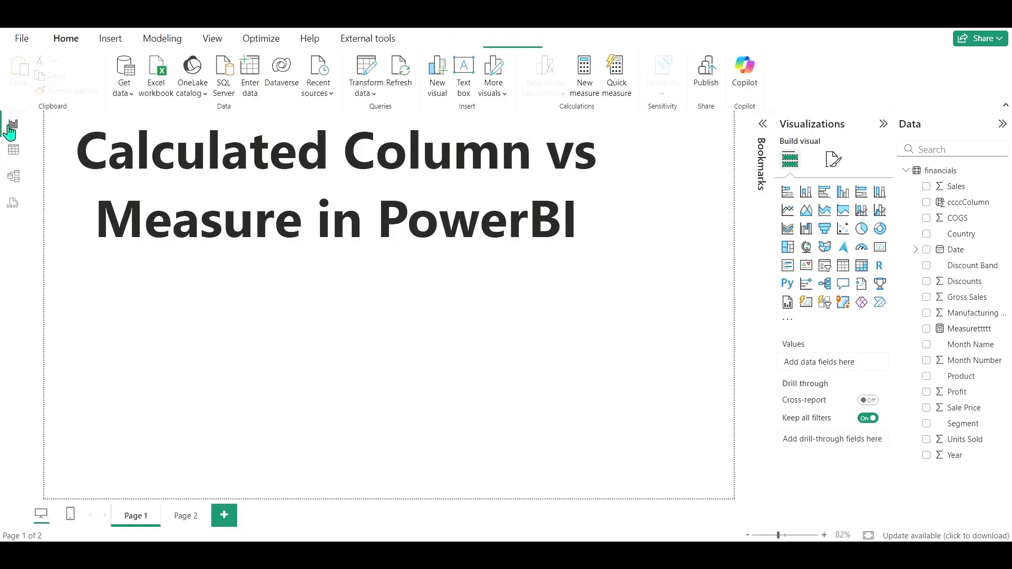
pyautogui.click(185, 516)
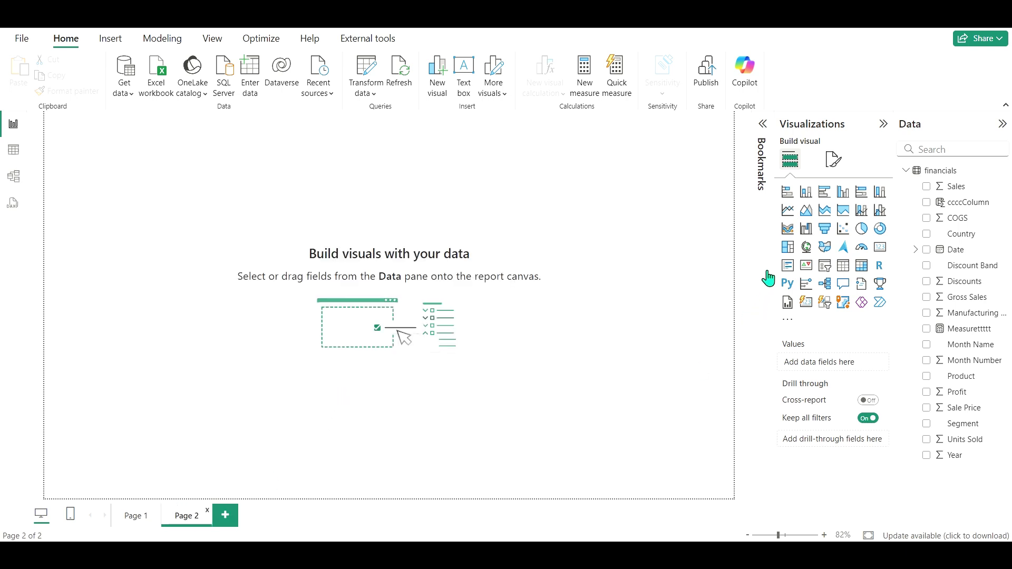
pyautogui.click(862, 229)
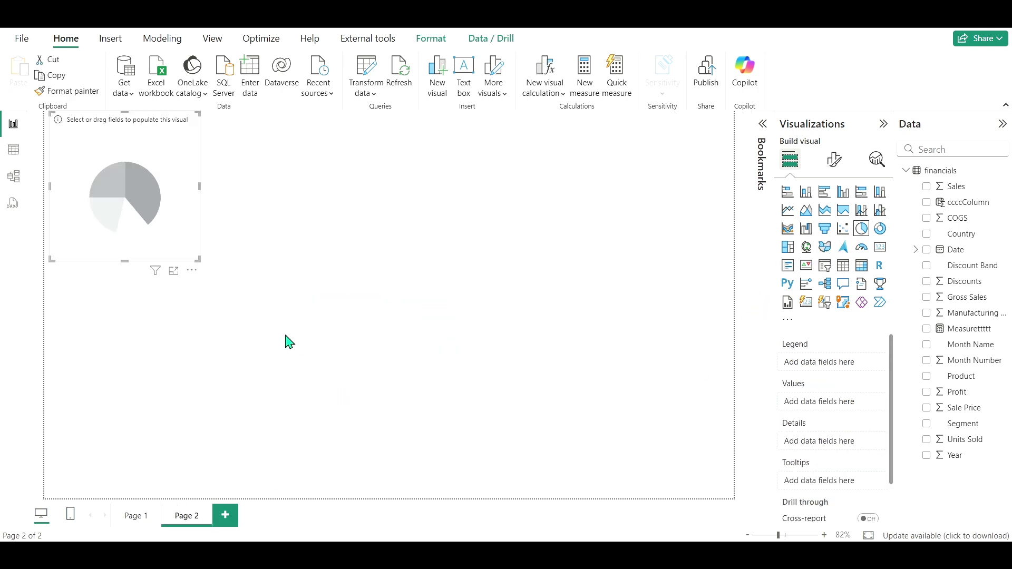
pyautogui.moveTo(172, 236); pyautogui.dragTo(168, 392)
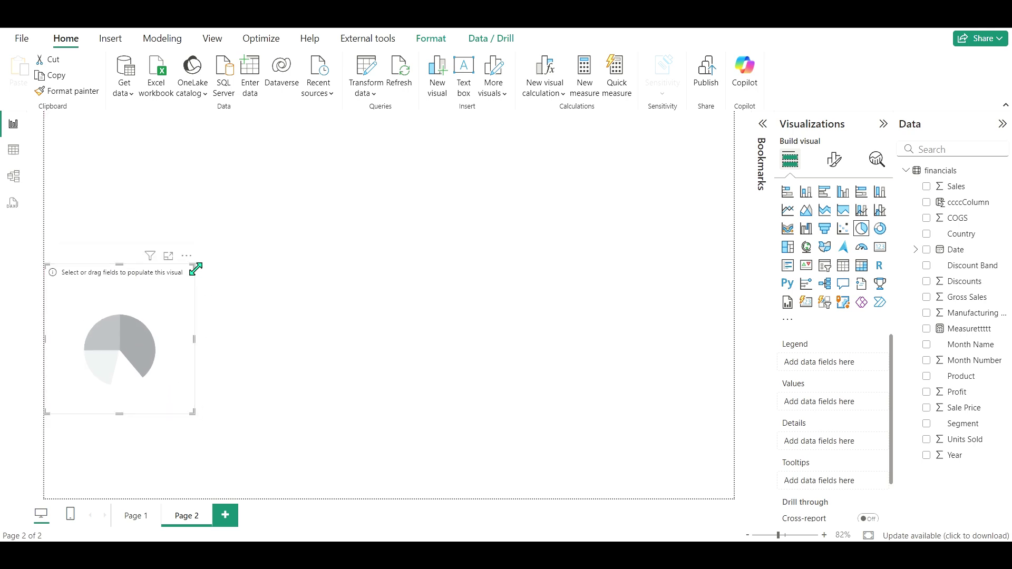
pyautogui.moveTo(195, 269); pyautogui.dragTo(286, 246)
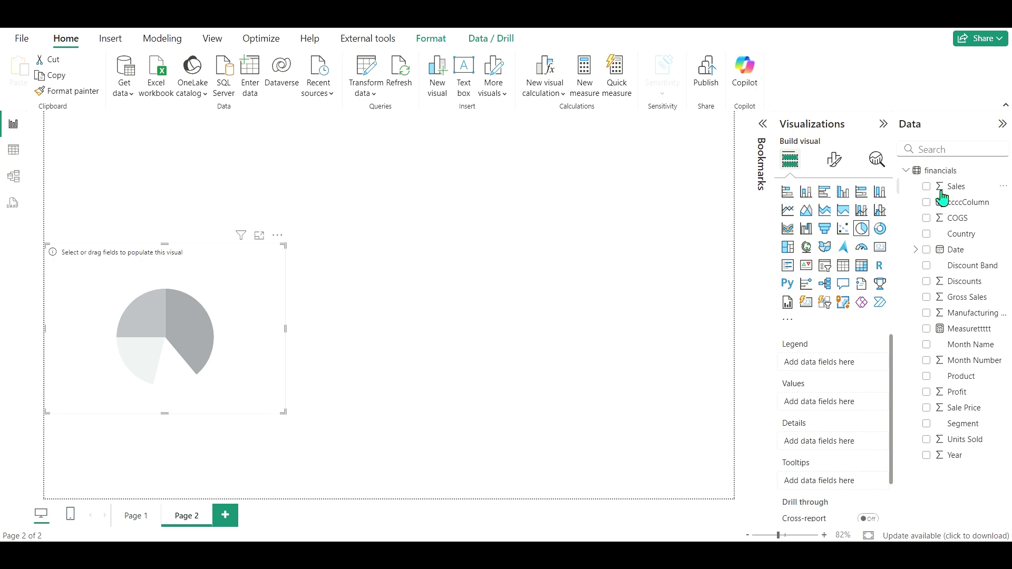
# Step: Fill the pie chart with Sales as values and Country as legend, and enlarge it to fit the labels
pyautogui.moveTo(943, 198); pyautogui.dragTo(826, 409)
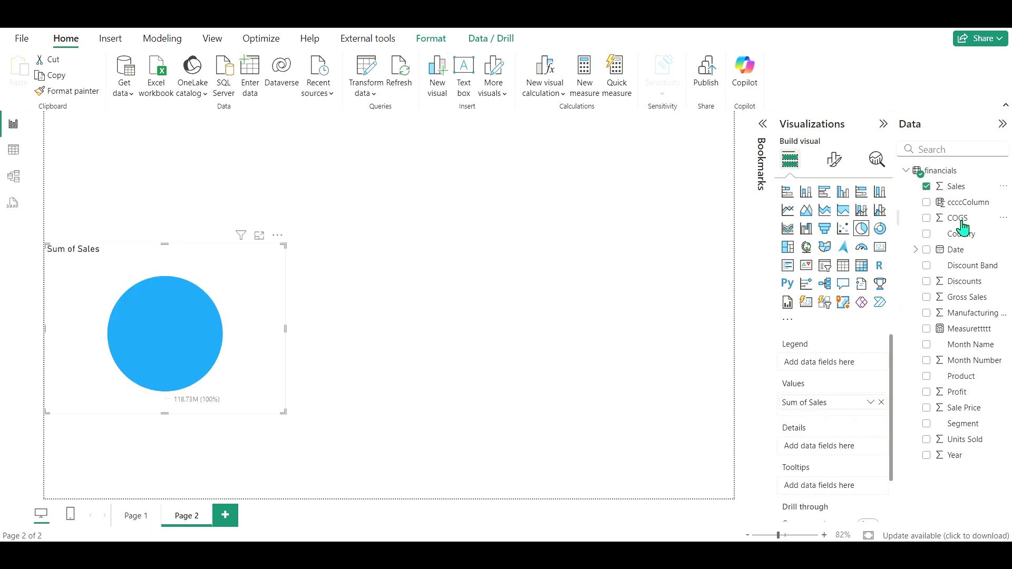
pyautogui.moveTo(963, 235); pyautogui.dragTo(809, 364)
pyautogui.moveTo(960, 240); pyautogui.dragTo(821, 359)
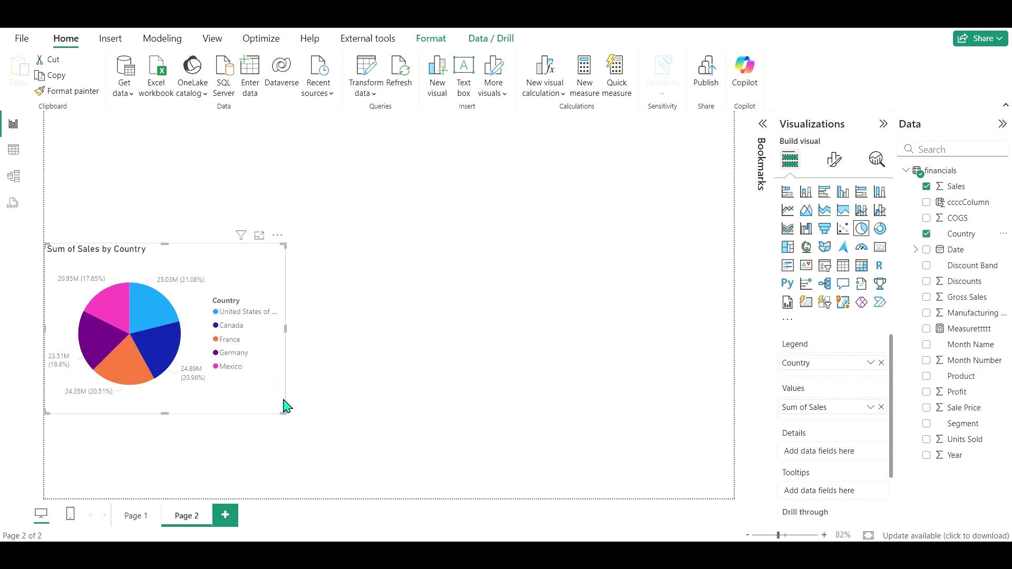
pyautogui.moveTo(283, 412); pyautogui.dragTo(358, 445)
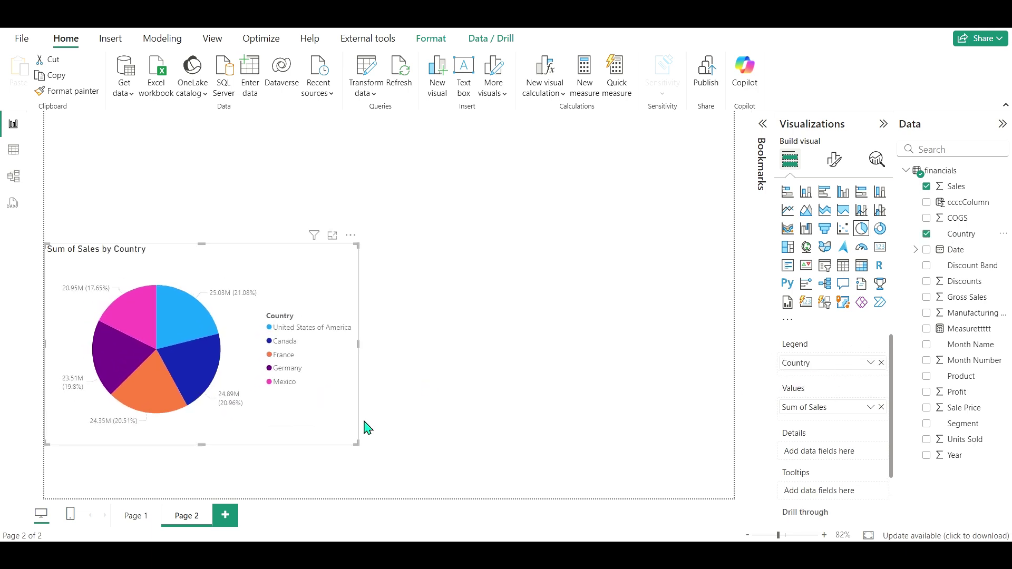
pyautogui.click(464, 281)
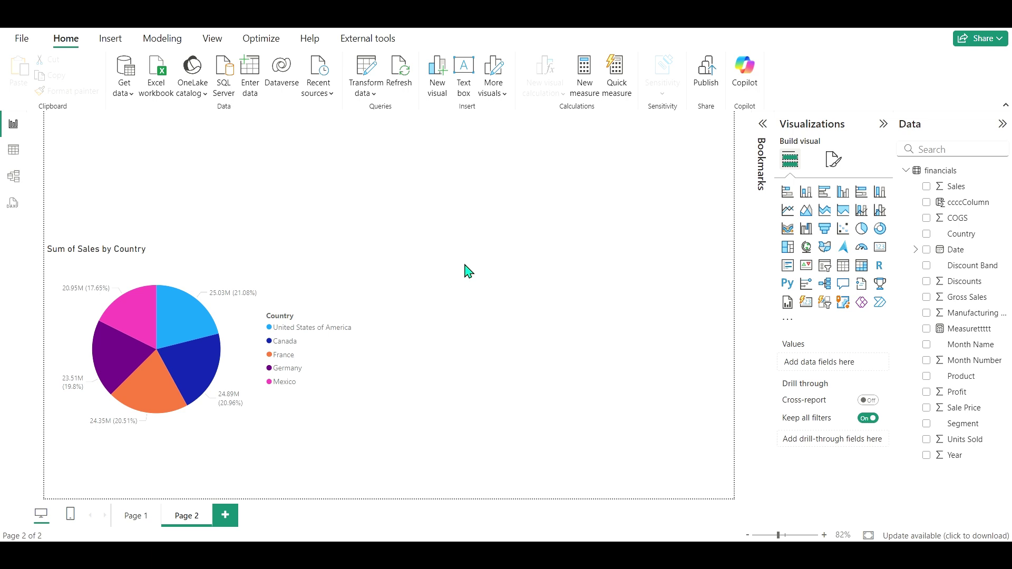
# Step: Add an empty slicer beside the pie chart, shrink it and place it on the free half of the page
pyautogui.click(823, 271)
pyautogui.moveTo(334, 235); pyautogui.dragTo(620, 285)
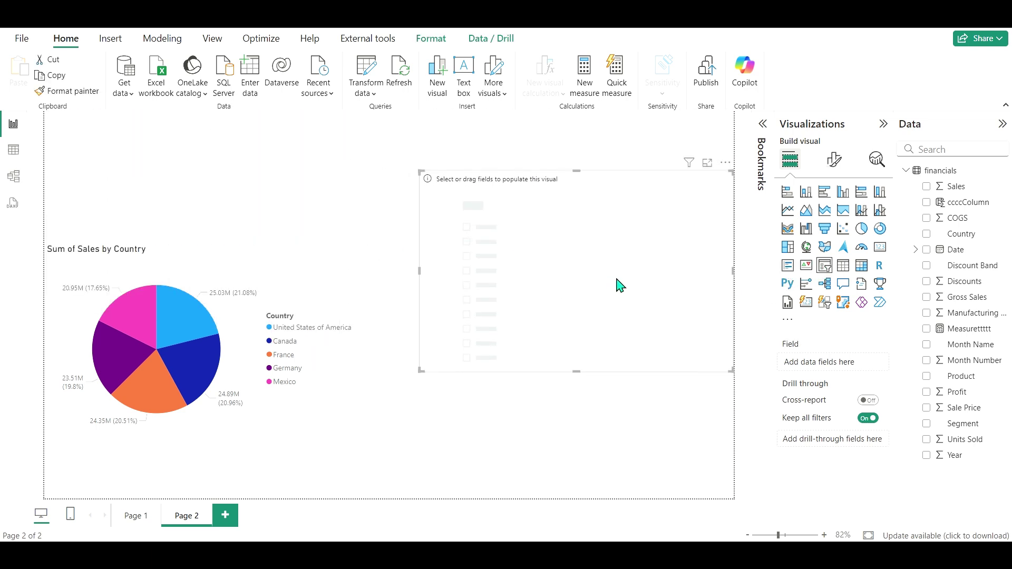
pyautogui.moveTo(420, 173); pyautogui.dragTo(511, 264)
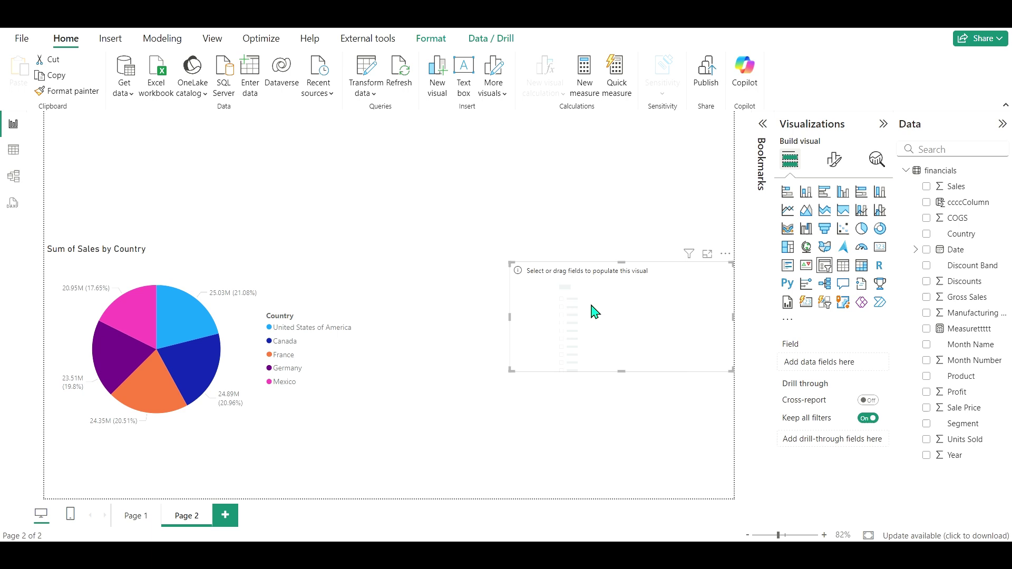
pyautogui.moveTo(595, 312); pyautogui.dragTo(540, 244)
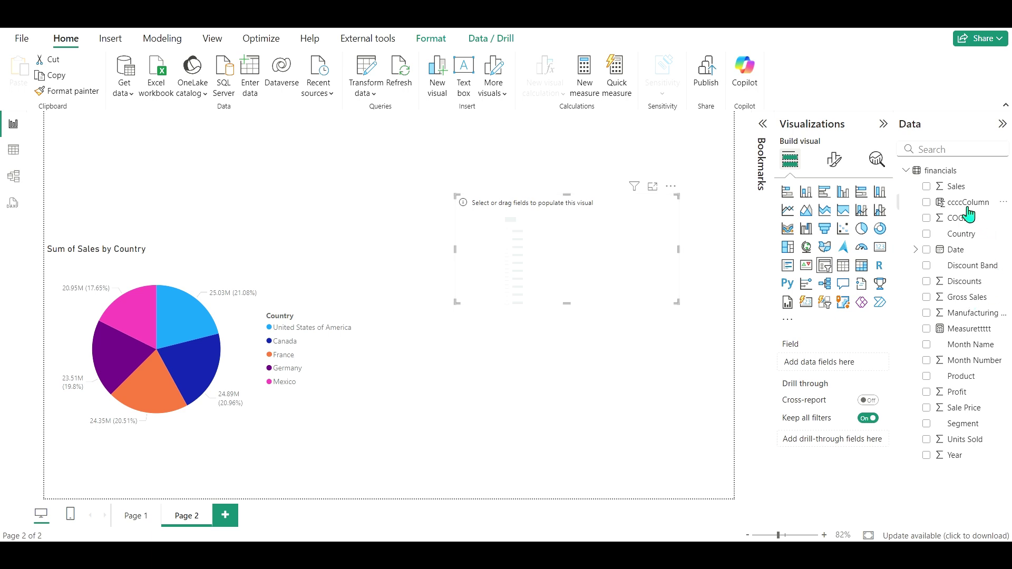
# Step: Try Country as the slicer field, filtering the pie chart by France and Germany in turn, and remove the field again
pyautogui.moveTo(969, 232); pyautogui.dragTo(836, 362)
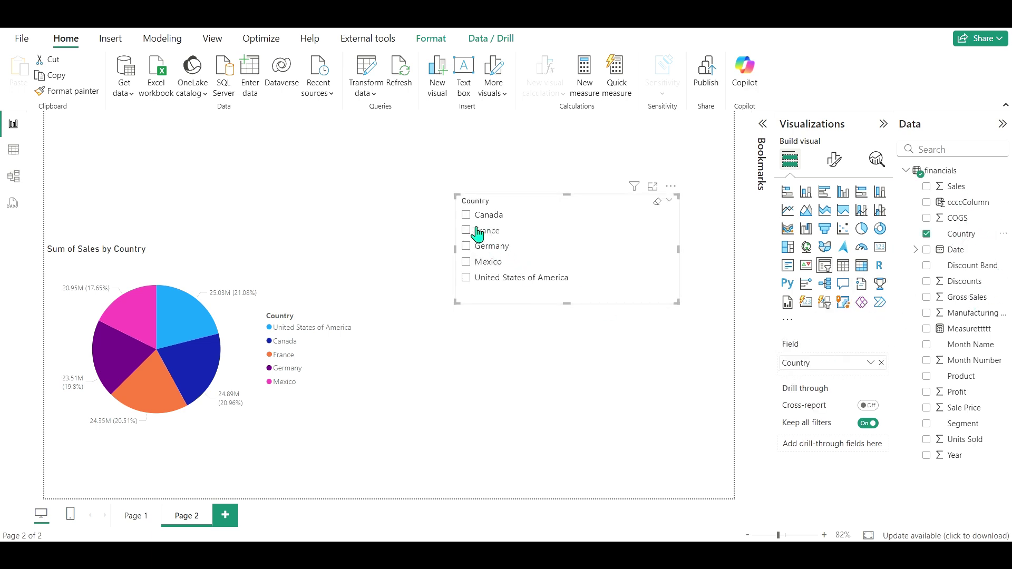
pyautogui.click(466, 231)
pyautogui.click(468, 248)
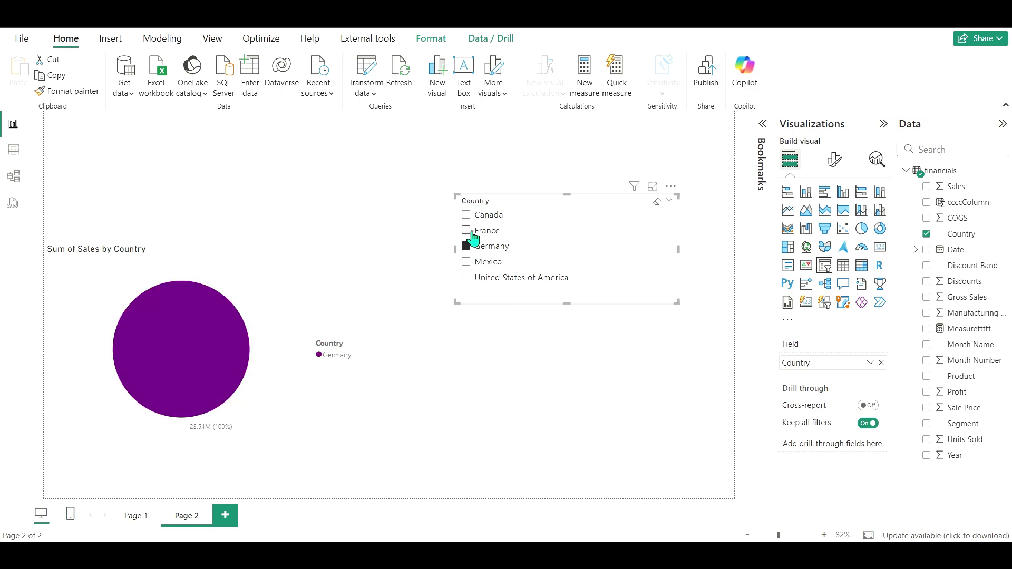
pyautogui.click(475, 248)
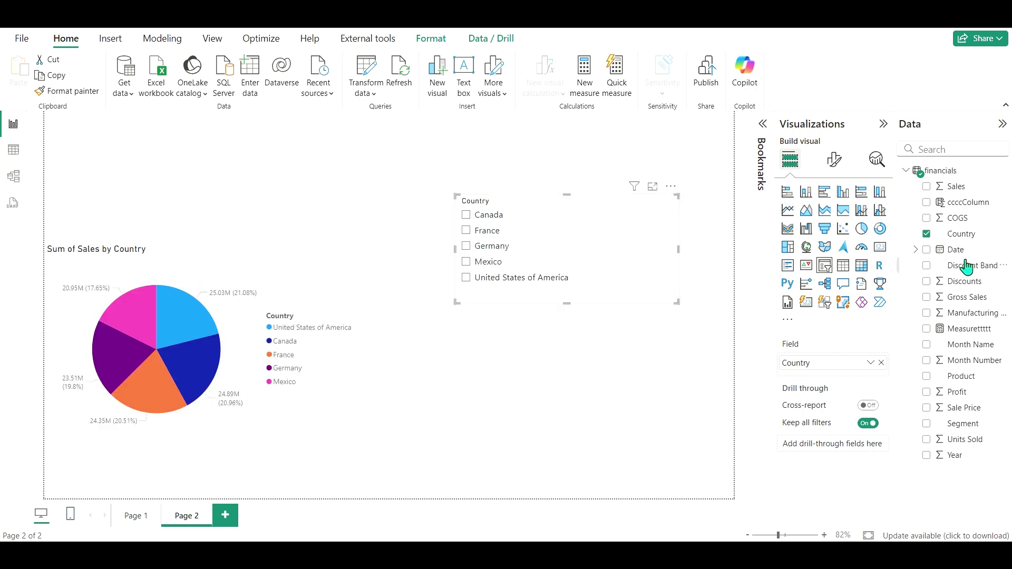
pyautogui.click(881, 363)
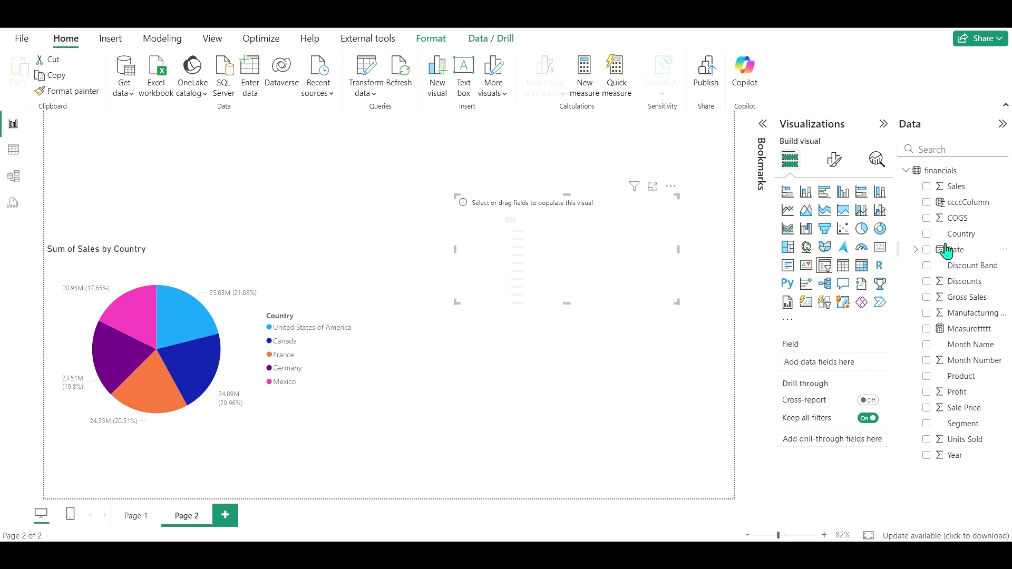
# Step: Try ccccColumn as the slicer field, select and clear its single value, and remove the field again
pyautogui.moveTo(957, 203); pyautogui.dragTo(830, 366)
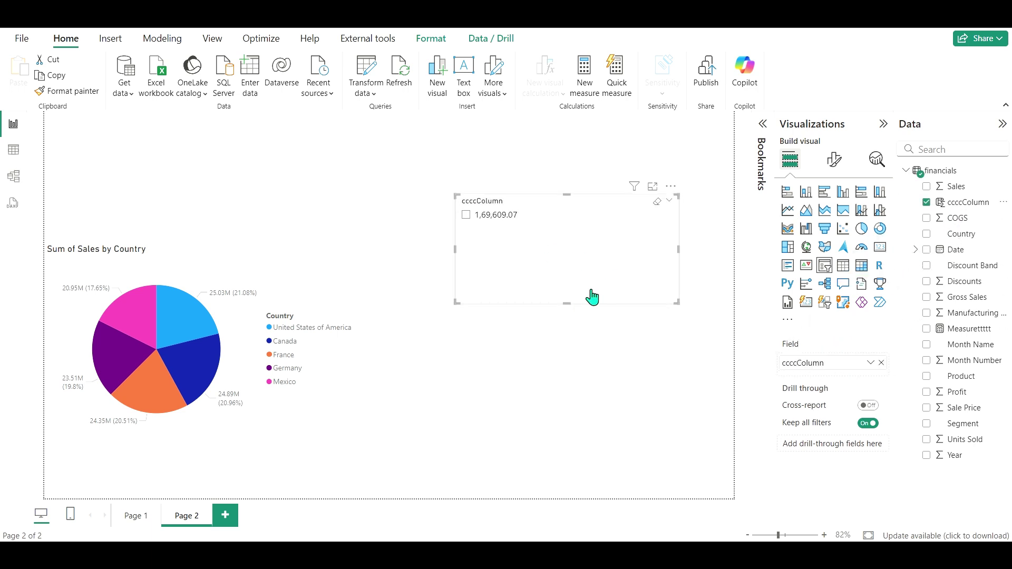
pyautogui.click(467, 215)
pyautogui.click(466, 217)
pyautogui.click(881, 363)
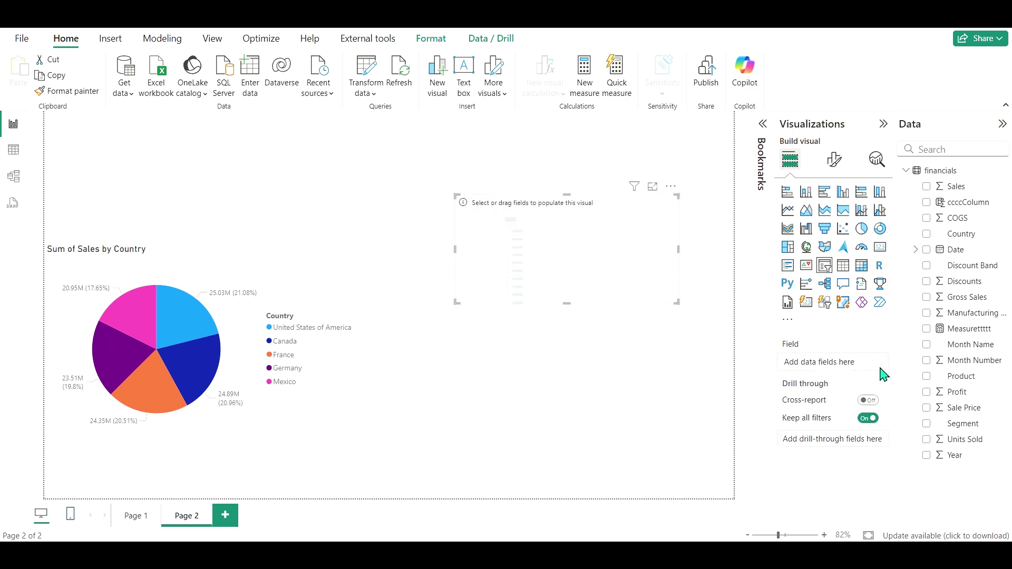
# Step: Review the formula of ccccColumn and try to use the average Sales measure as the slicer's field
pyautogui.click(969, 206)
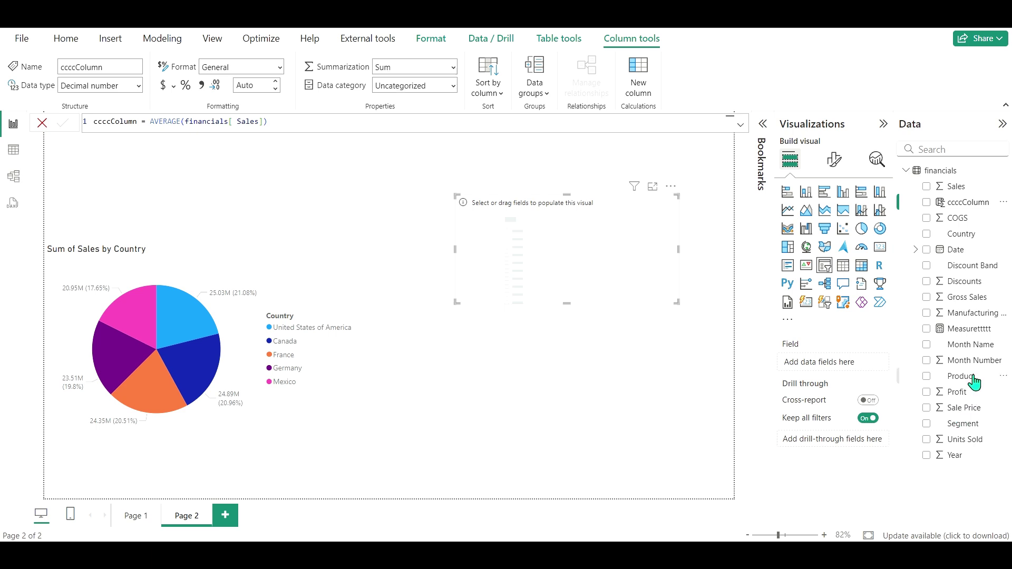
pyautogui.moveTo(971, 330); pyautogui.dragTo(841, 366)
pyautogui.moveTo(961, 331); pyautogui.dragTo(820, 361)
pyautogui.click(929, 336)
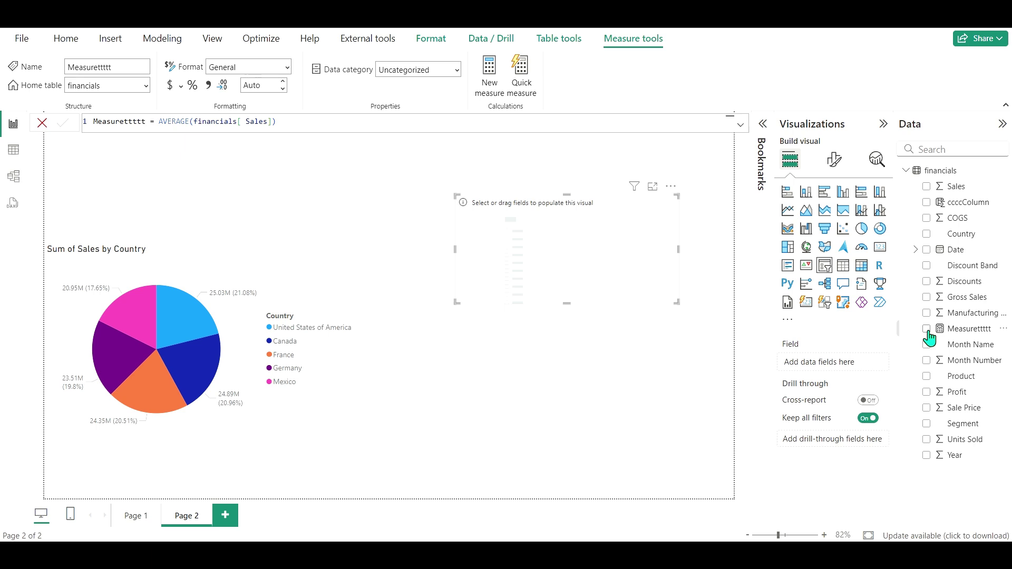
pyautogui.moveTo(962, 338); pyautogui.dragTo(867, 365)
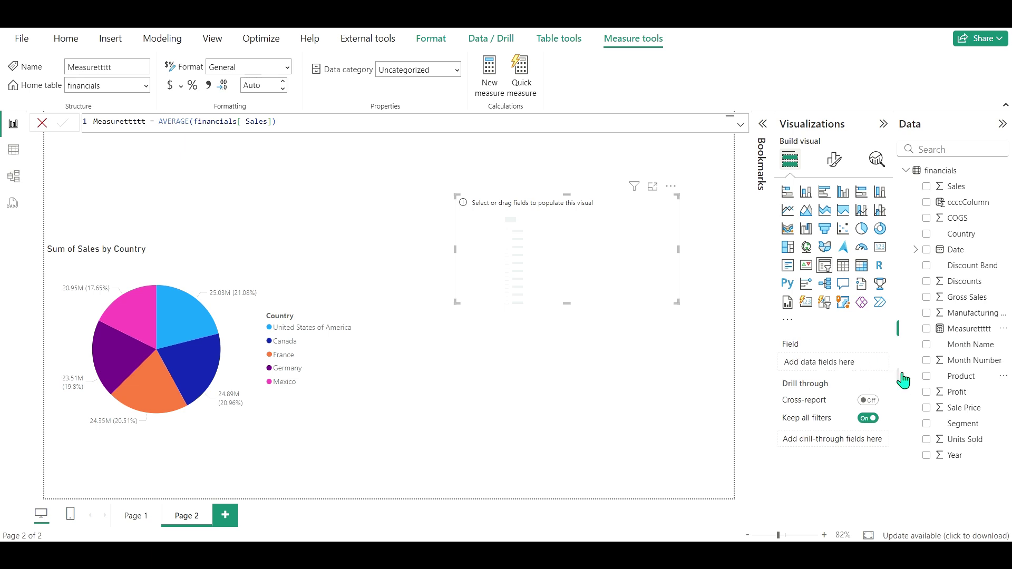
pyautogui.click(646, 368)
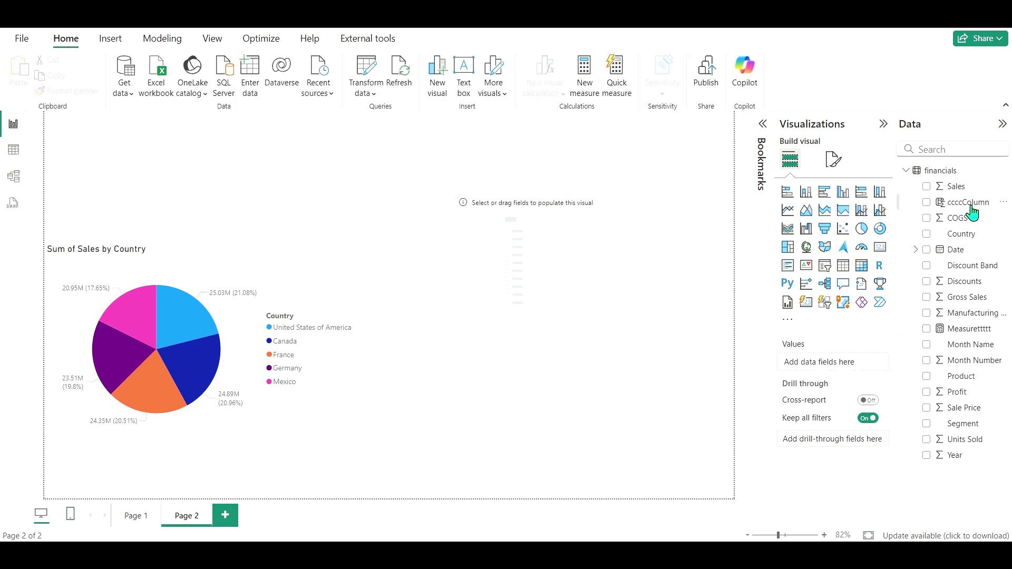